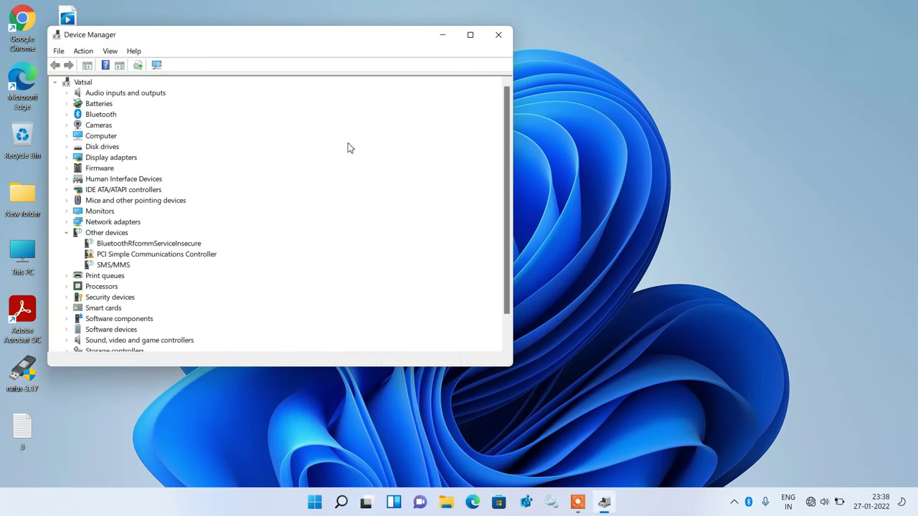
# Scan the computer for hardware changes and show the hidden devices in the device list.
pyautogui.moveTo(308, 42); pyautogui.dragTo(467, 77)
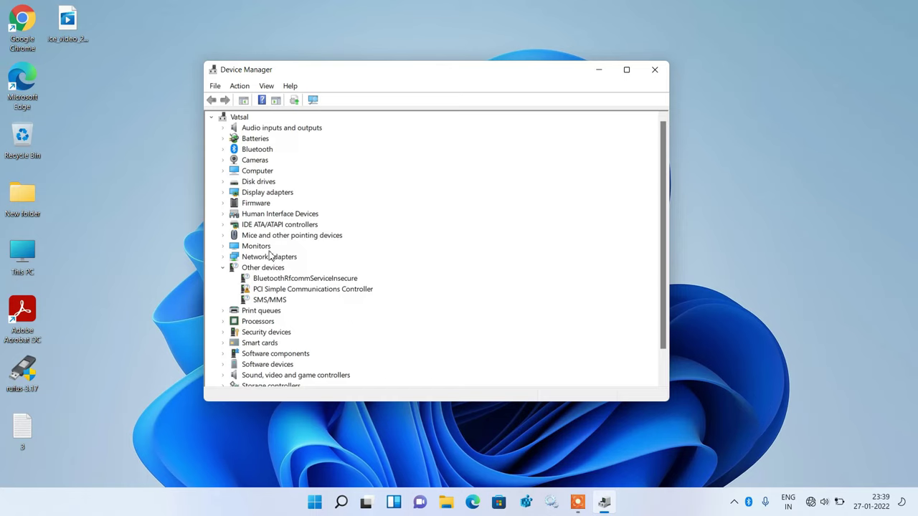
pyautogui.click(261, 174)
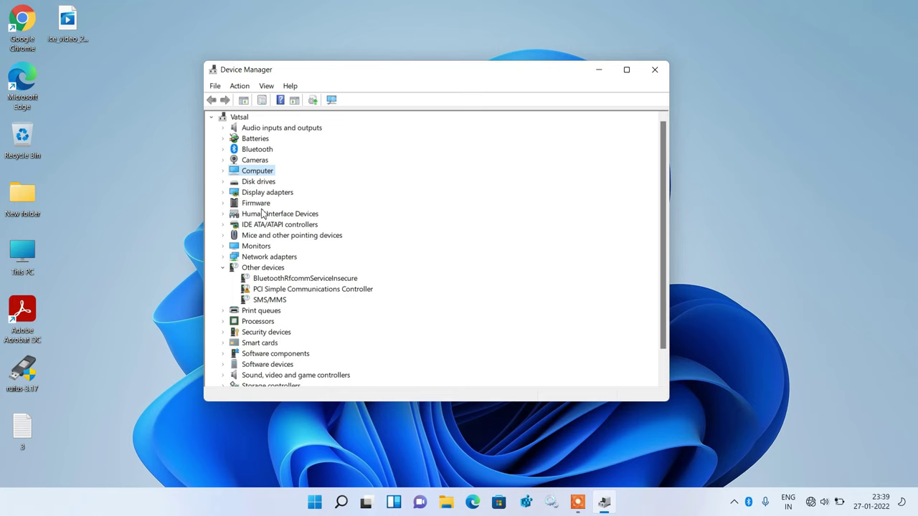
pyautogui.click(242, 87)
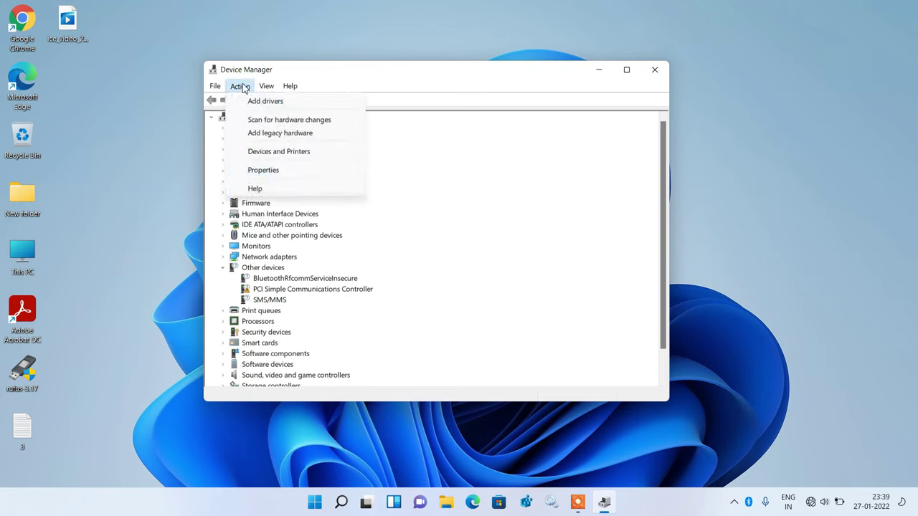
pyautogui.click(293, 120)
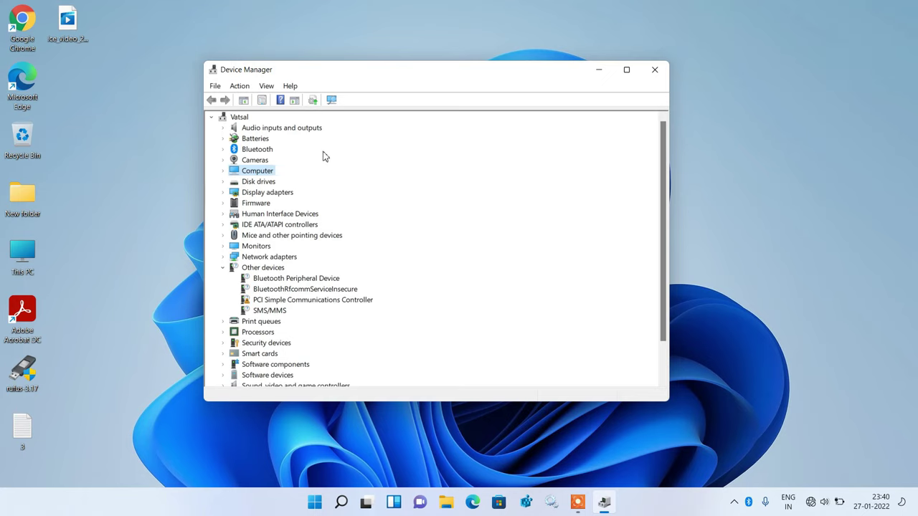
pyautogui.click(267, 86)
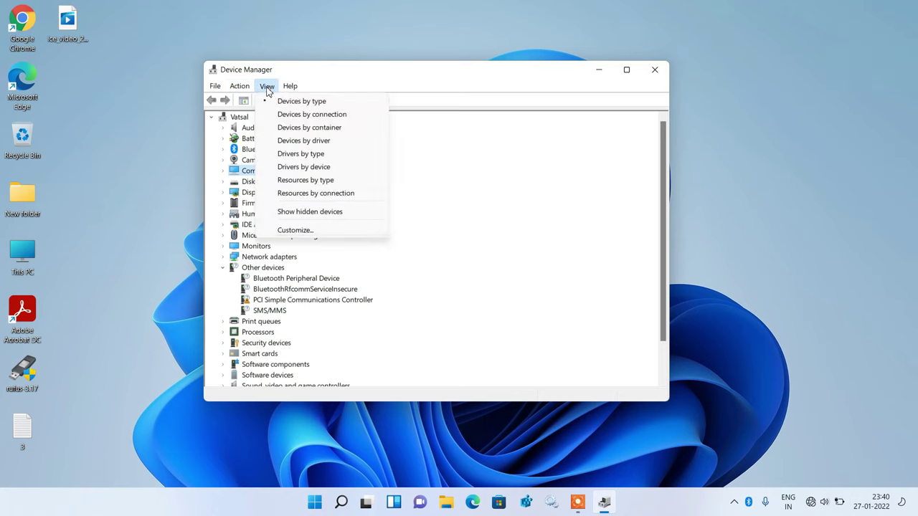
pyautogui.click(297, 213)
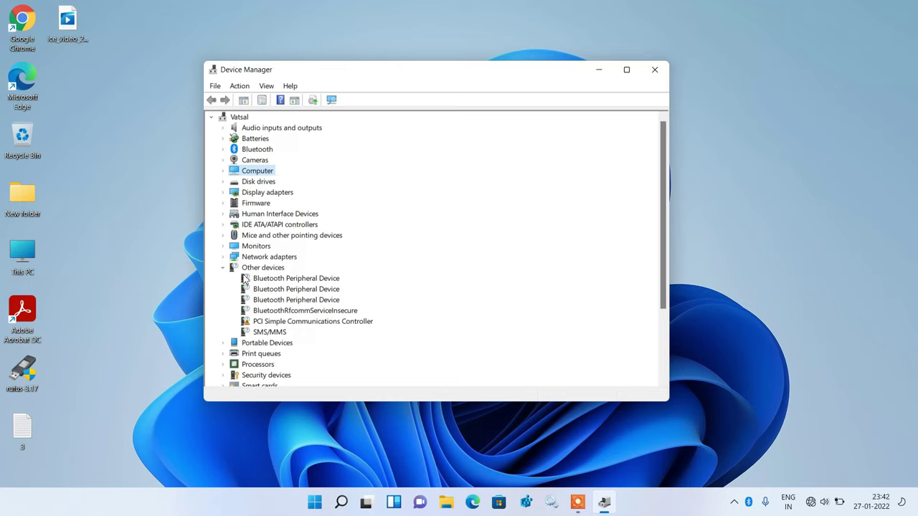
# Start a manual driver update for the third Bluetooth Peripheral Device, picking from the list of available drivers on the computer.
pyautogui.click(271, 304)
pyautogui.rightClick(270, 305)
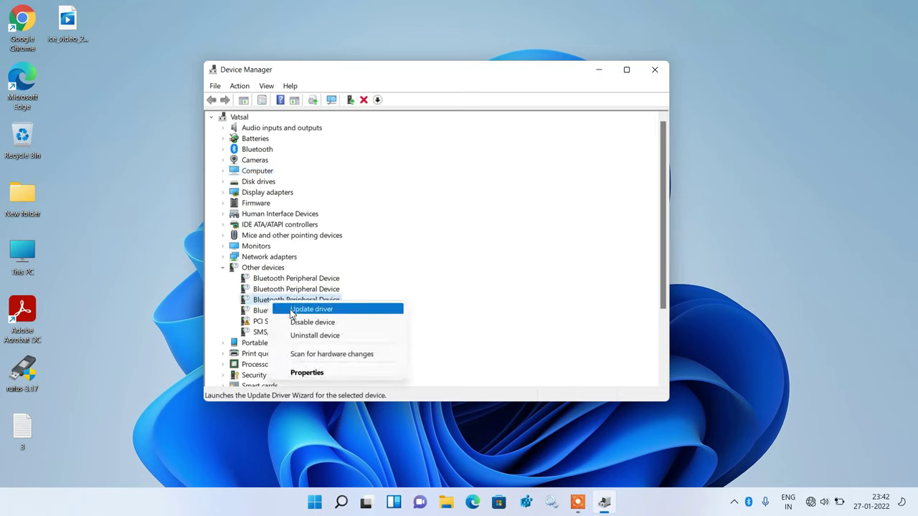
pyautogui.click(294, 309)
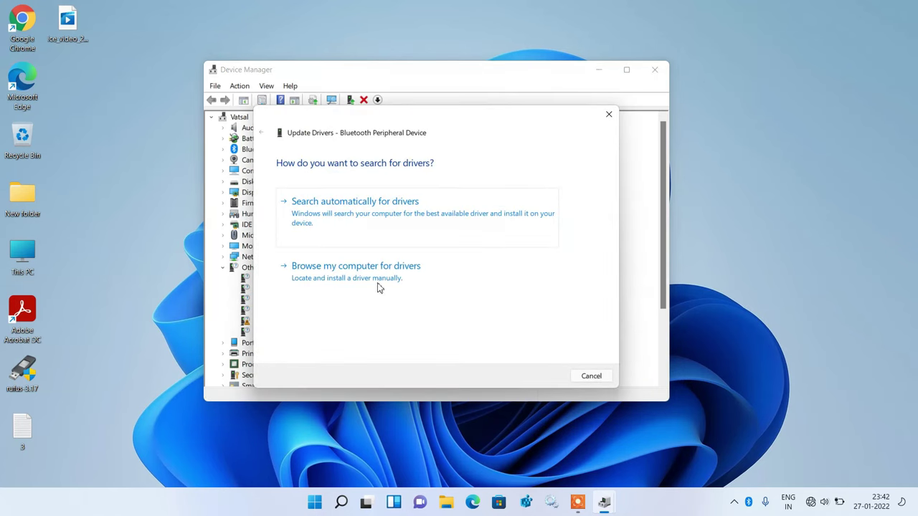
pyautogui.click(371, 285)
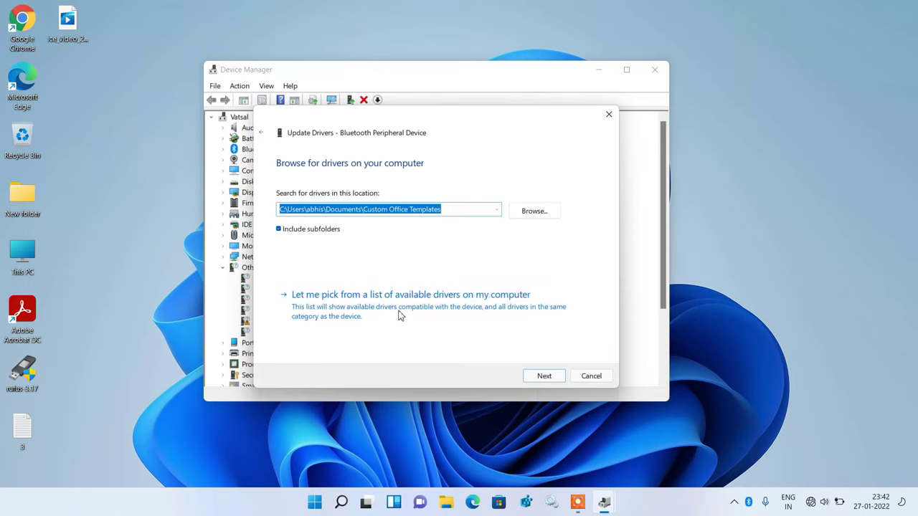
pyautogui.click(349, 316)
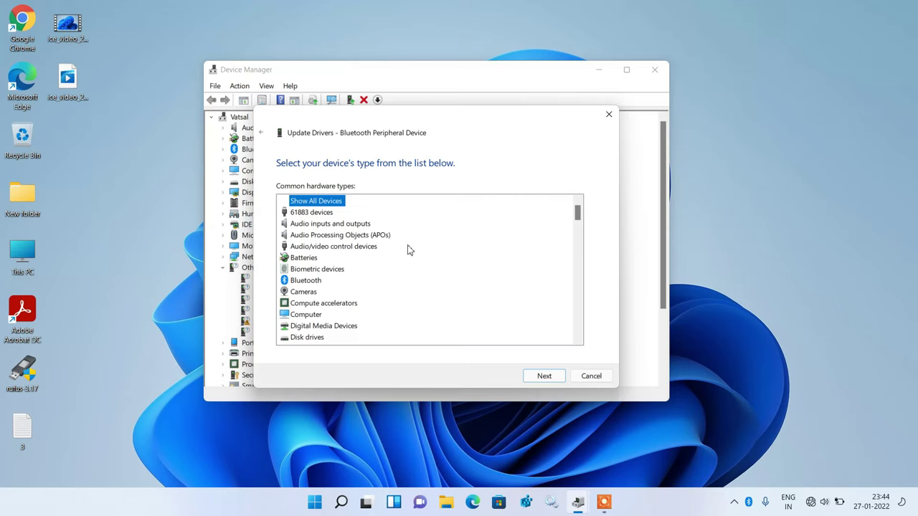
# Choose Keyboards as the hardware type for the driver and continue to the driver selection.
pyautogui.scroll(-12, 409, 249)
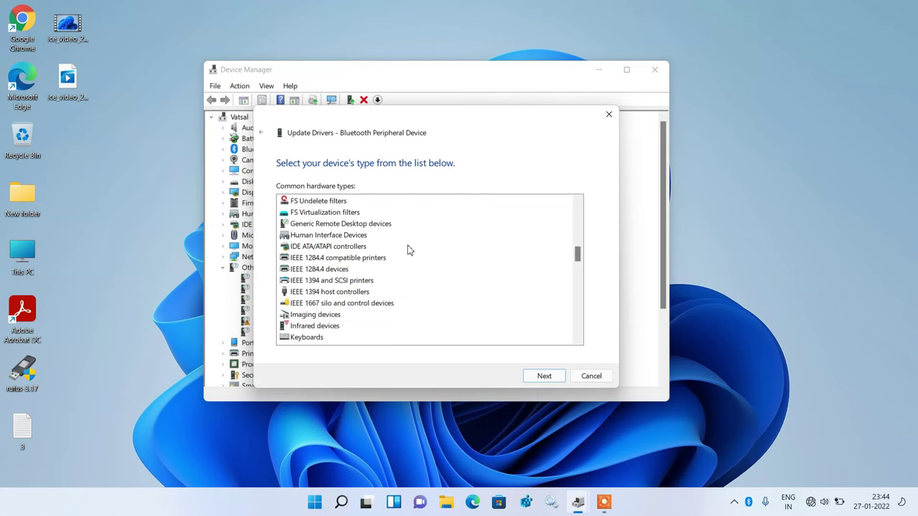
pyautogui.scroll(-1, 410, 250)
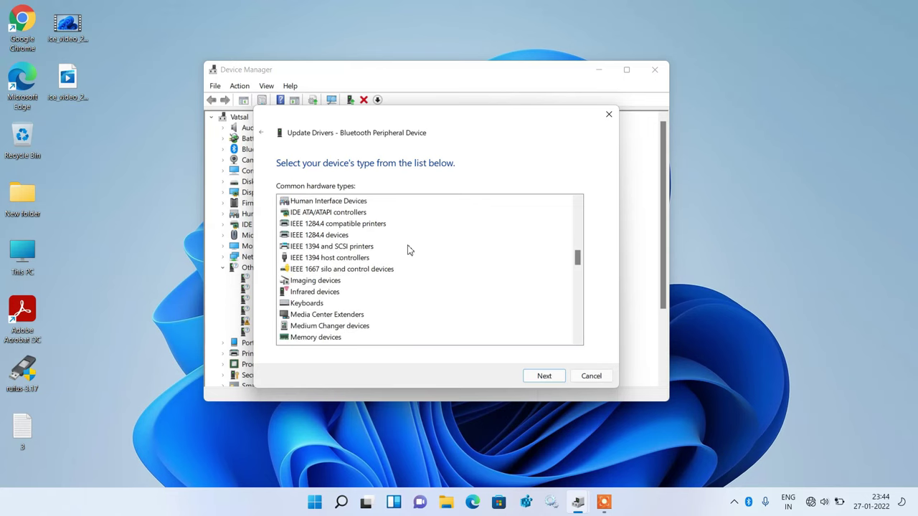
pyautogui.scroll(-1, 409, 249)
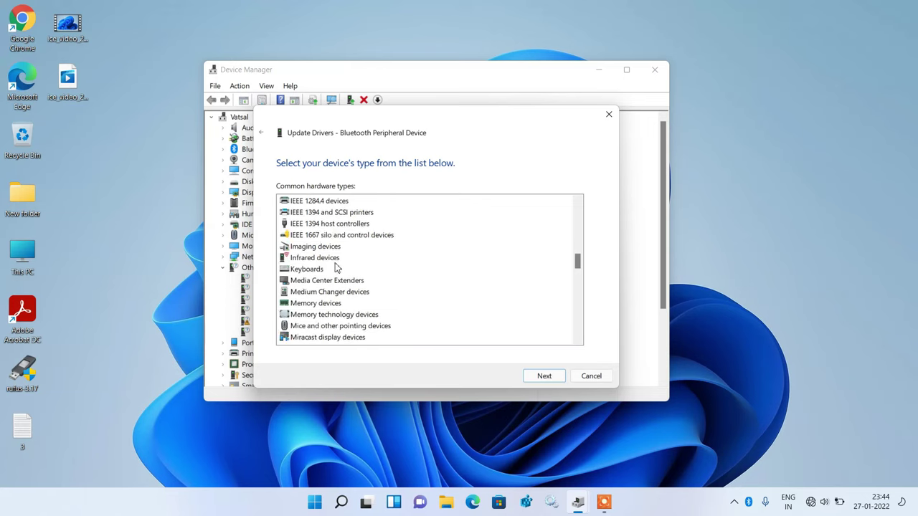
pyautogui.click(315, 271)
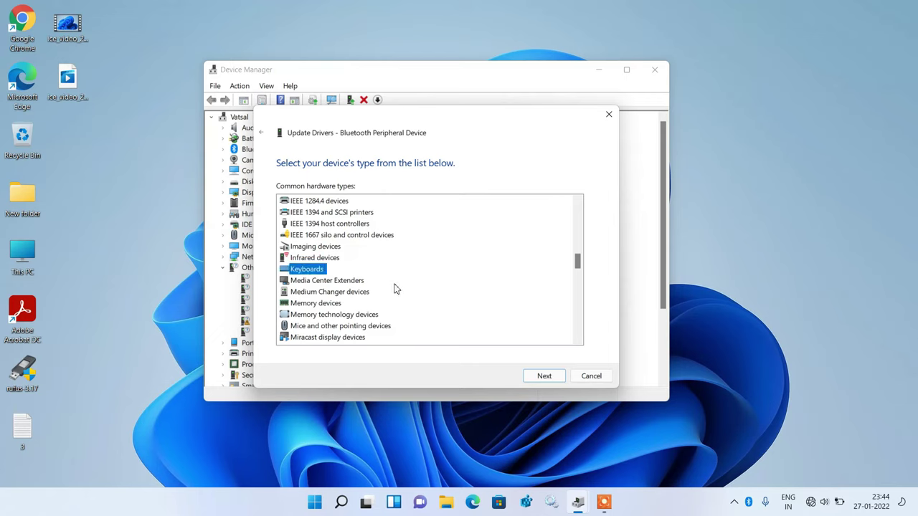
pyautogui.click(542, 377)
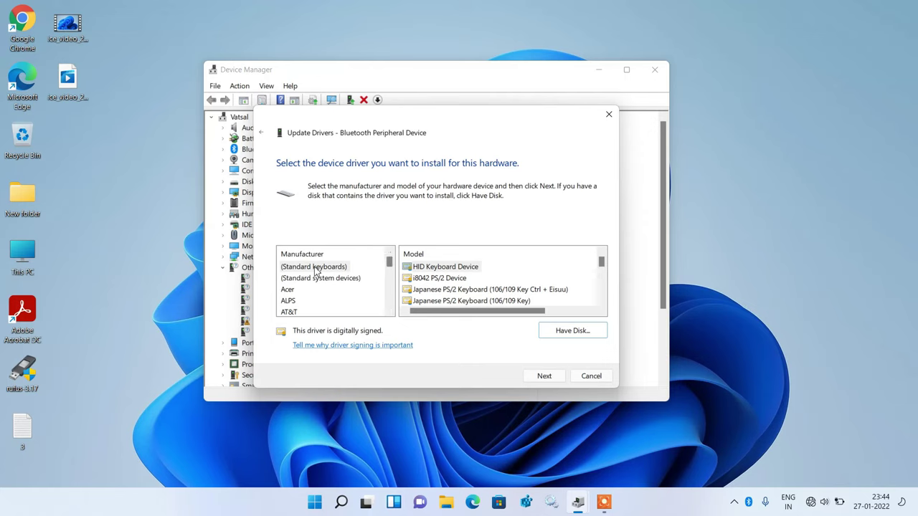
# Install the Standard PS/2 Keyboard driver from (Standard keyboards), accept the compatibility warning, and close the wizard.
pyautogui.click(316, 270)
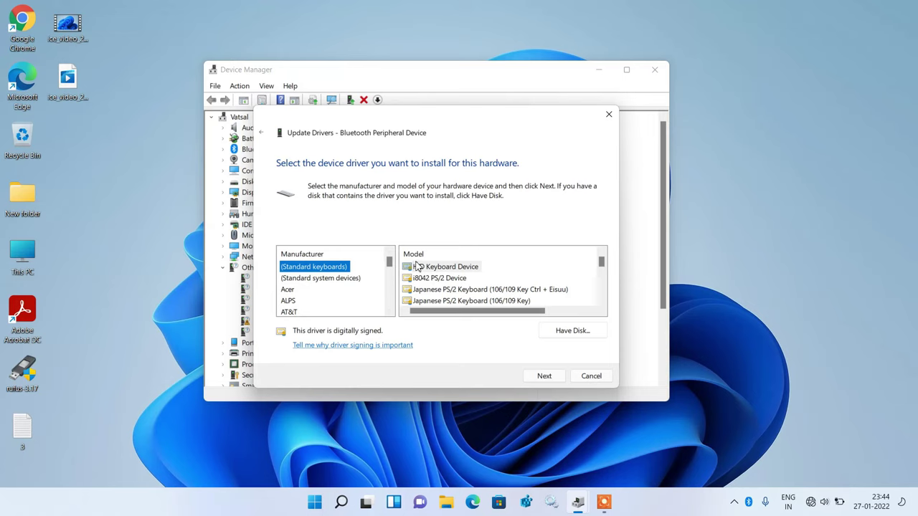
pyautogui.scroll(-3, 435, 275)
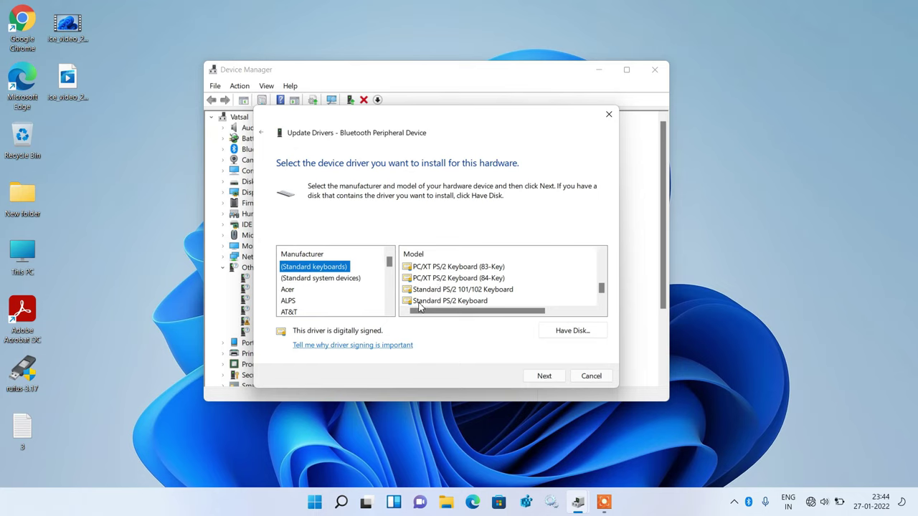
pyautogui.click(430, 304)
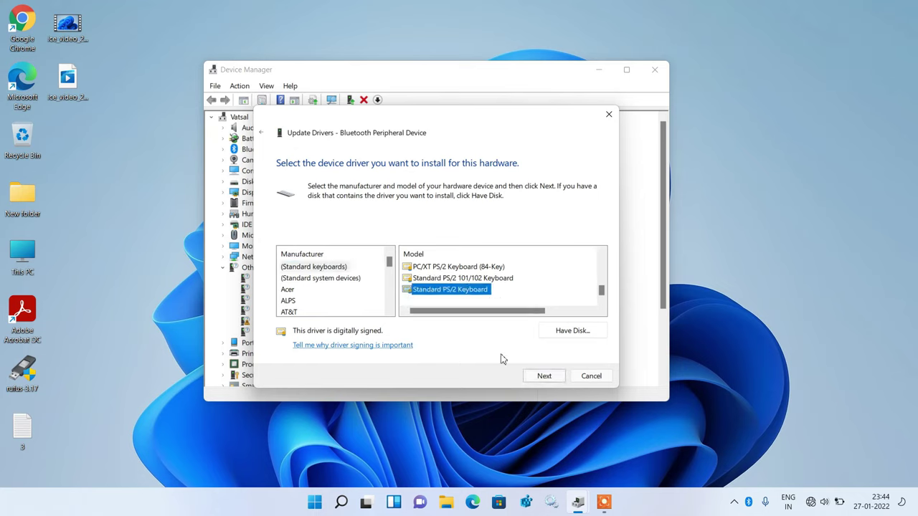
pyautogui.click(540, 378)
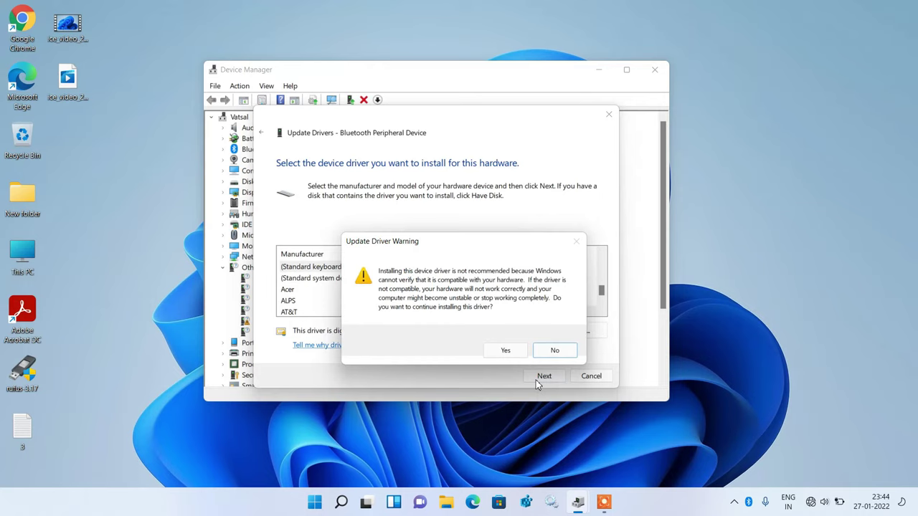
pyautogui.click(497, 352)
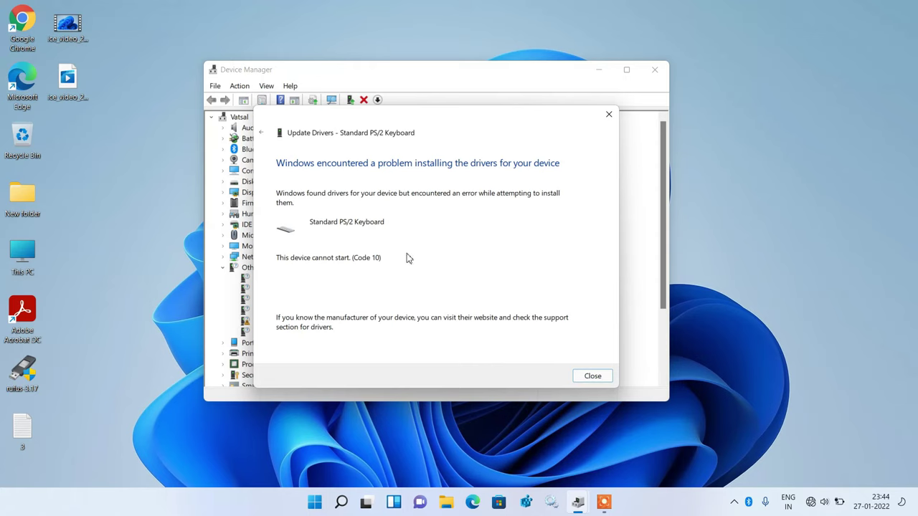
pyautogui.click(593, 377)
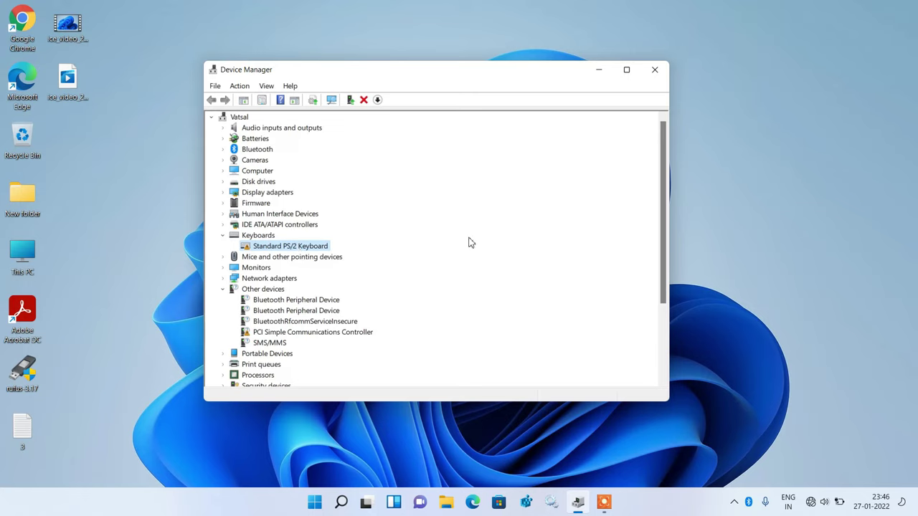
# Close Device Manager and bring up the computer's power options.
pyautogui.click(655, 71)
pyautogui.click(331, 499)
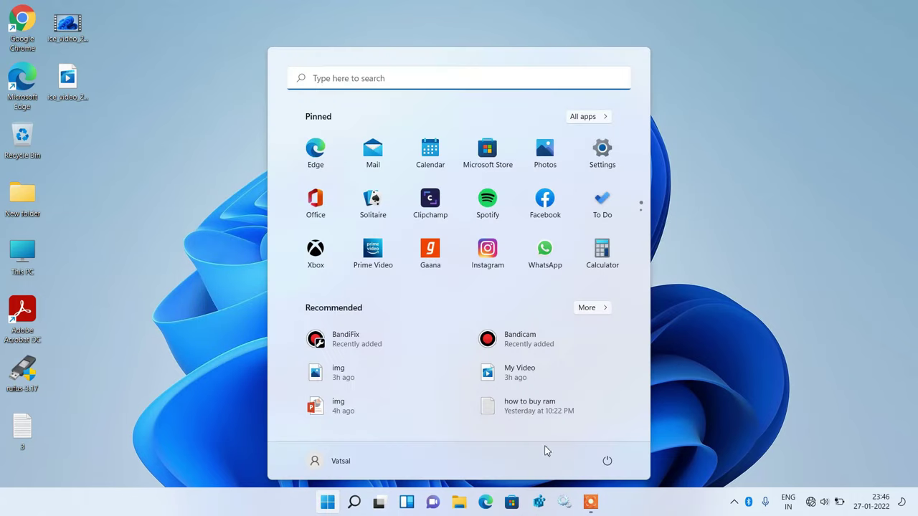
pyautogui.click(607, 461)
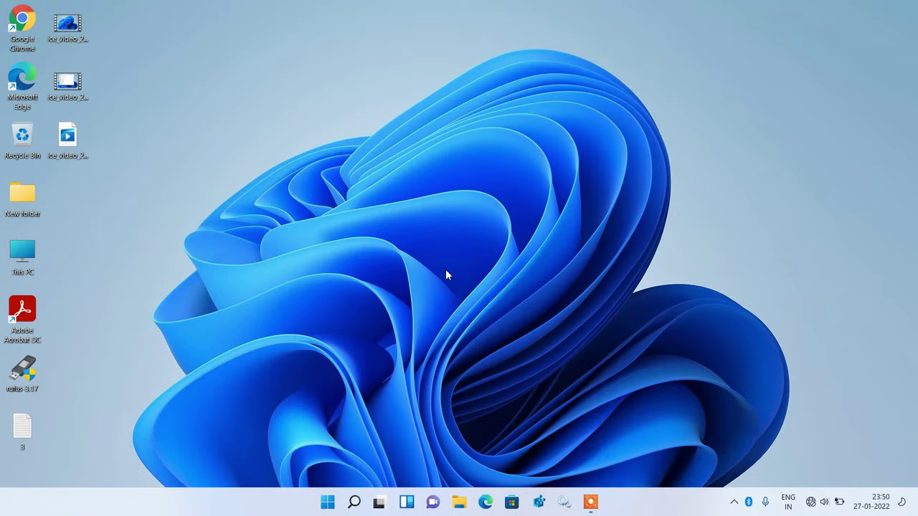
# Open Device Manager again and move its window toward the middle of the desktop.
pyautogui.rightClick(326, 503)
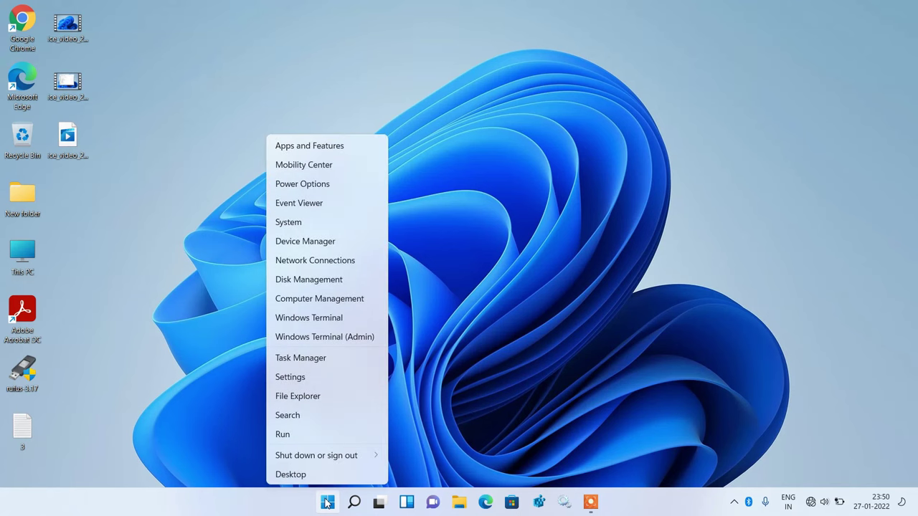
pyautogui.click(336, 246)
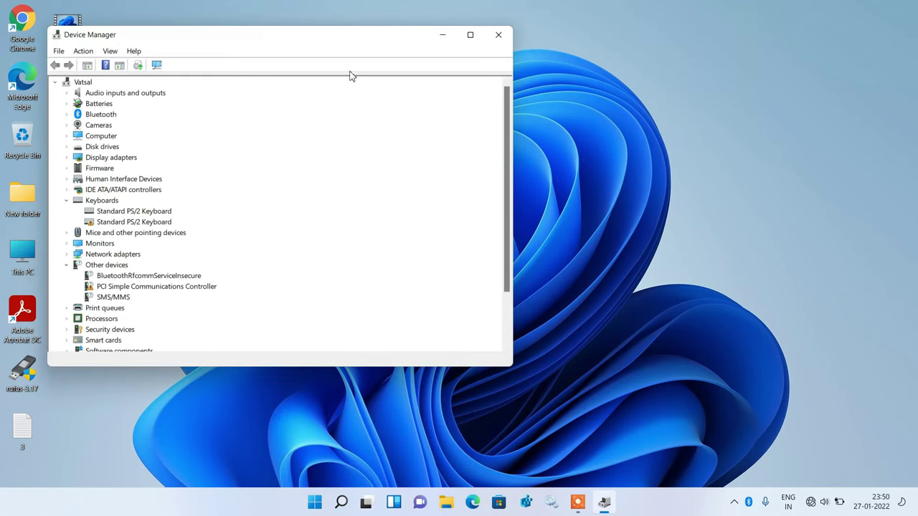
pyautogui.moveTo(311, 39); pyautogui.dragTo(487, 76)
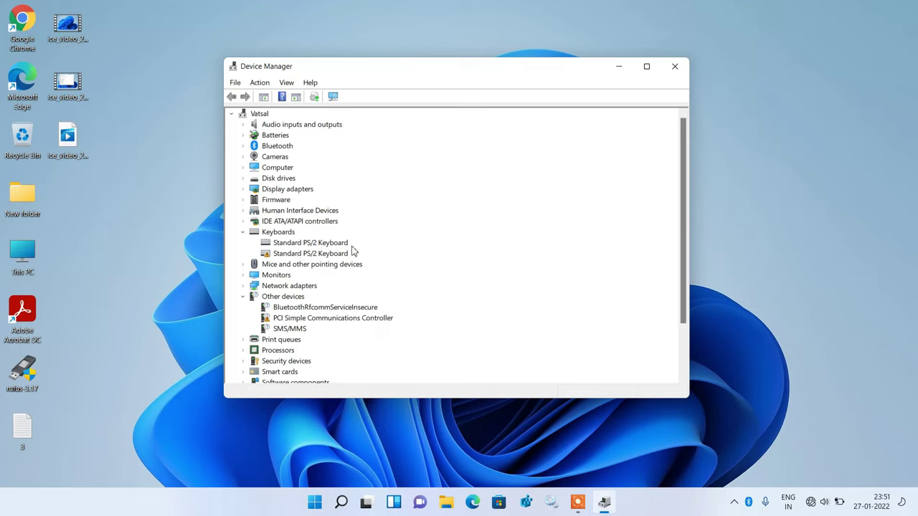
# Uninstall the Standard PS/2 Keyboard device marked with a warning icon under Keyboards.
pyautogui.click(299, 255)
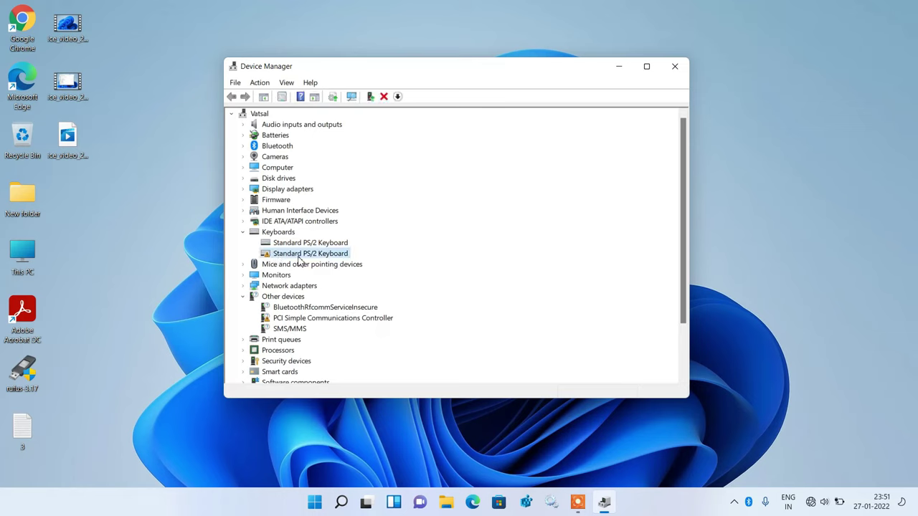
pyautogui.rightClick(299, 256)
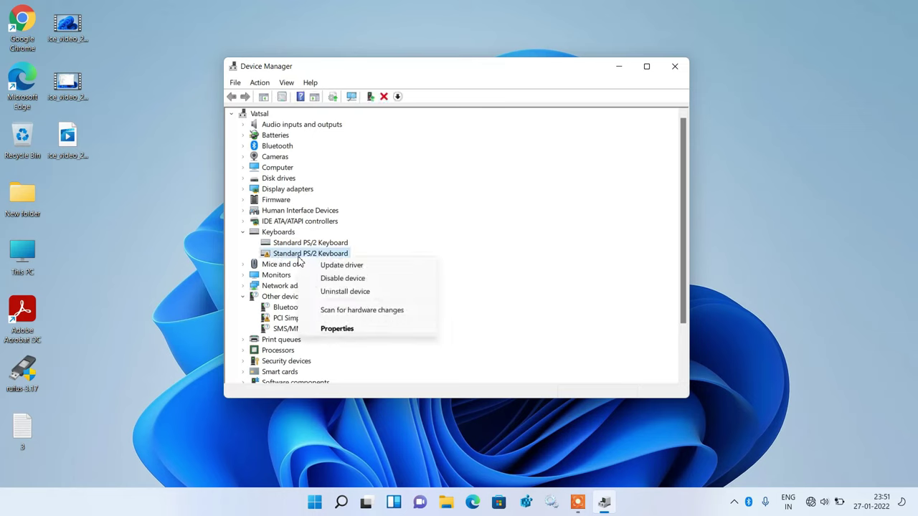
pyautogui.click(334, 291)
pyautogui.click(470, 301)
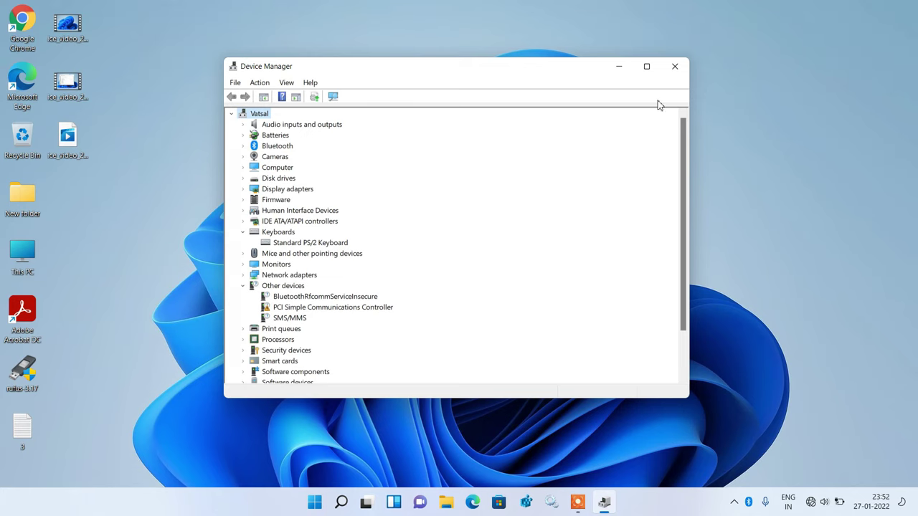
# Close Device Manager, search Windows for "turn windows features on or off", and open the matching Control Panel item.
pyautogui.click(674, 66)
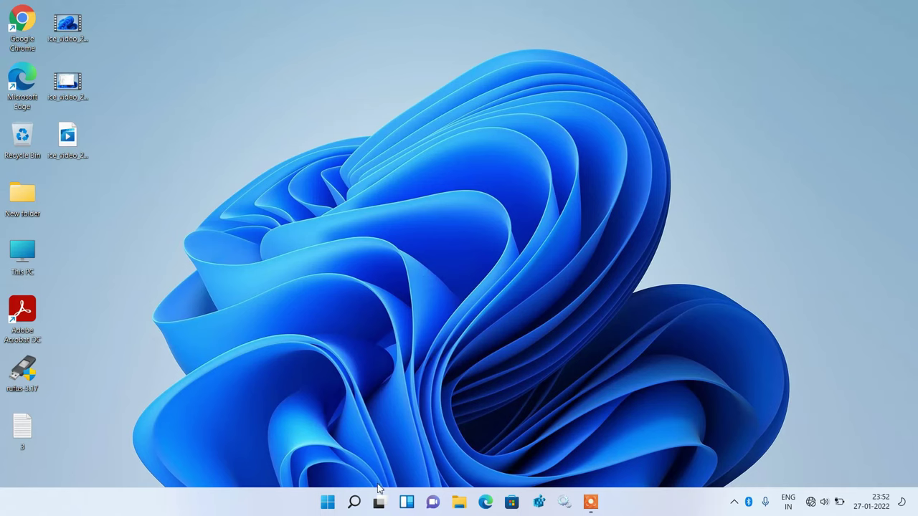
pyautogui.click(354, 503)
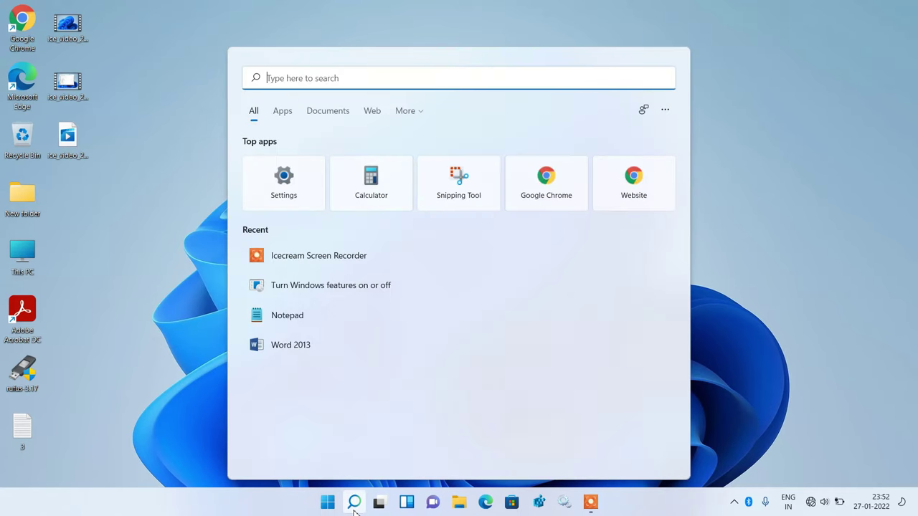
pyautogui.write('turn wind')
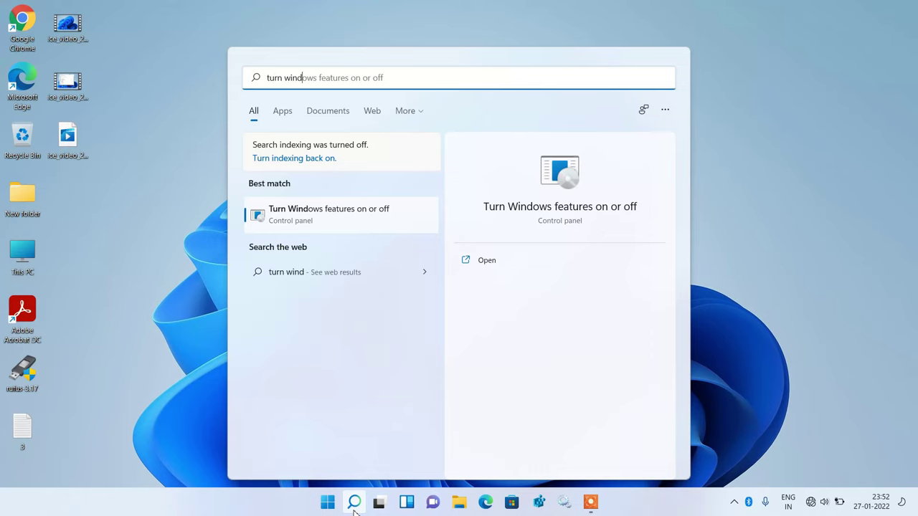
pyautogui.write('ows feat')
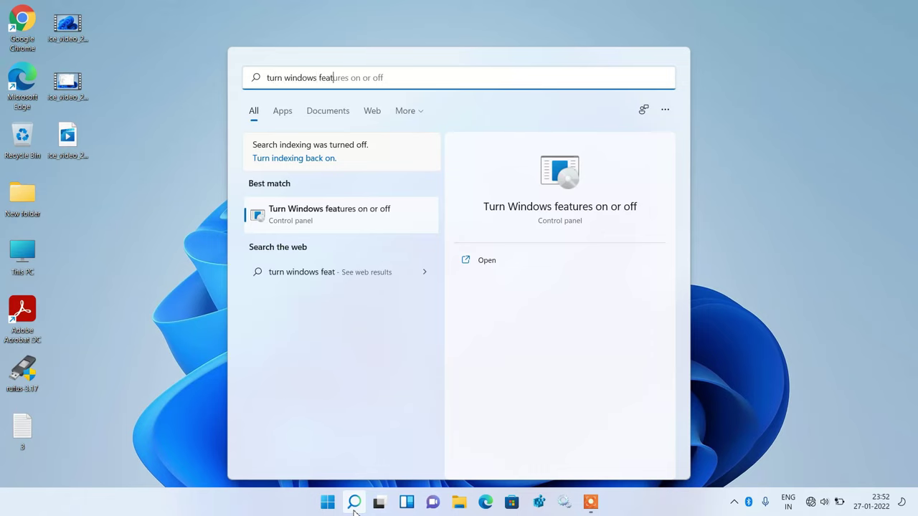
pyautogui.write('ures on ')
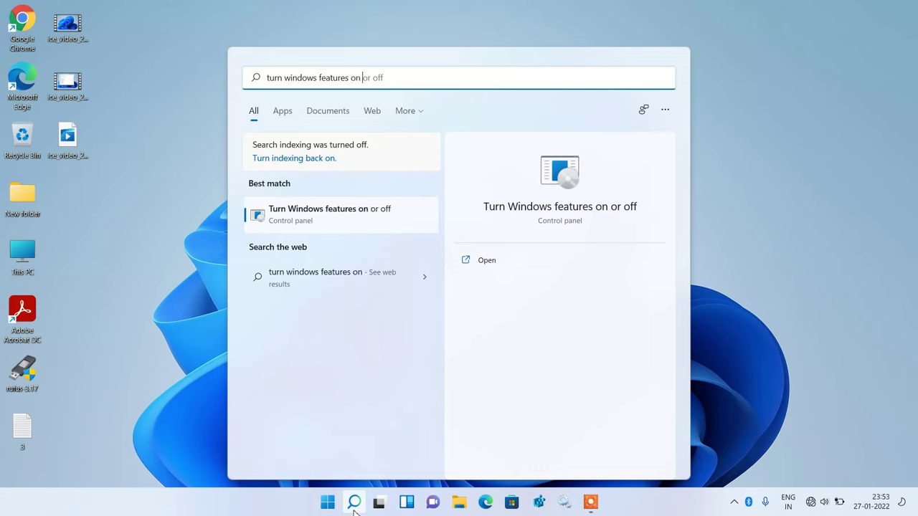
pyautogui.write('or off')
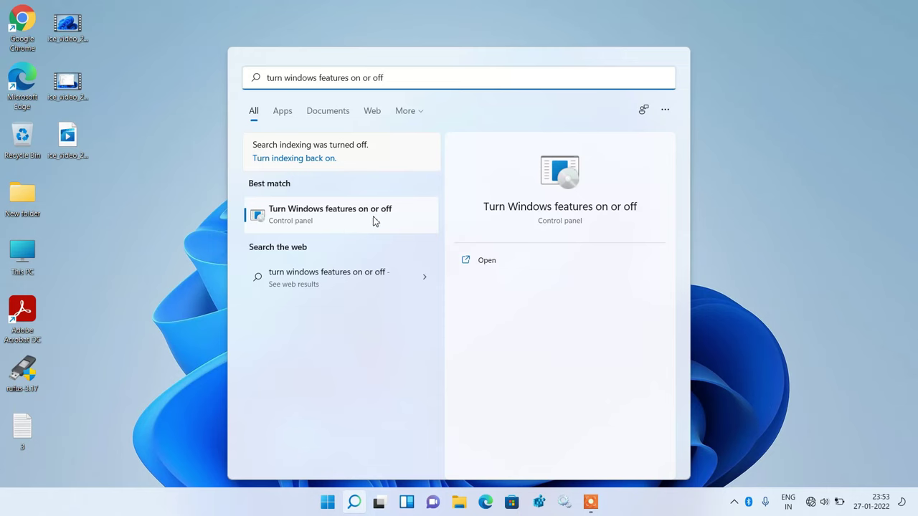
pyautogui.click(327, 224)
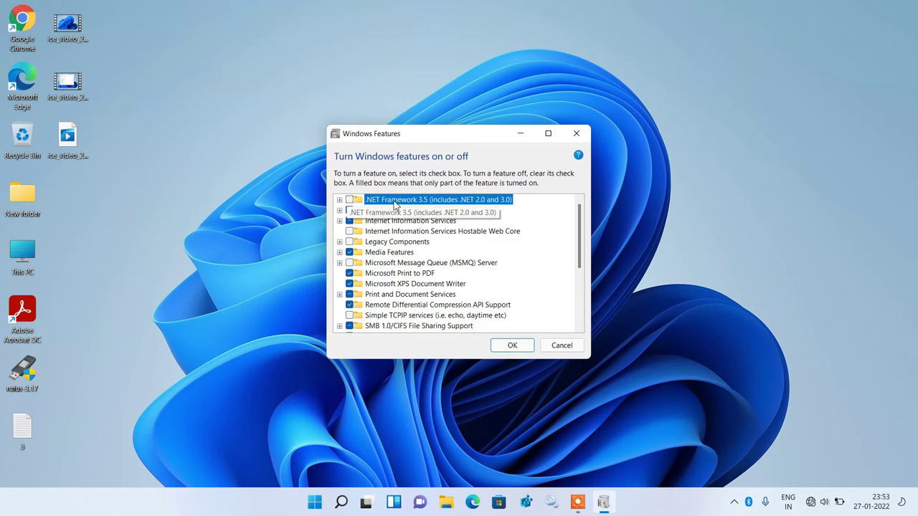
# Enable Windows Communication Foundation HTTP Activation and Non-HTTP Activation under .NET Framework 3.5.
pyautogui.click(339, 200)
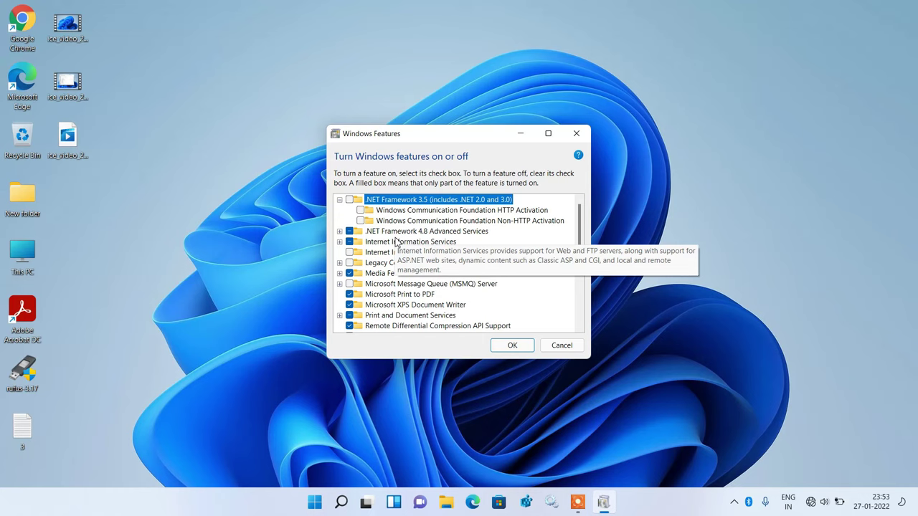
pyautogui.click(361, 210)
pyautogui.click(361, 221)
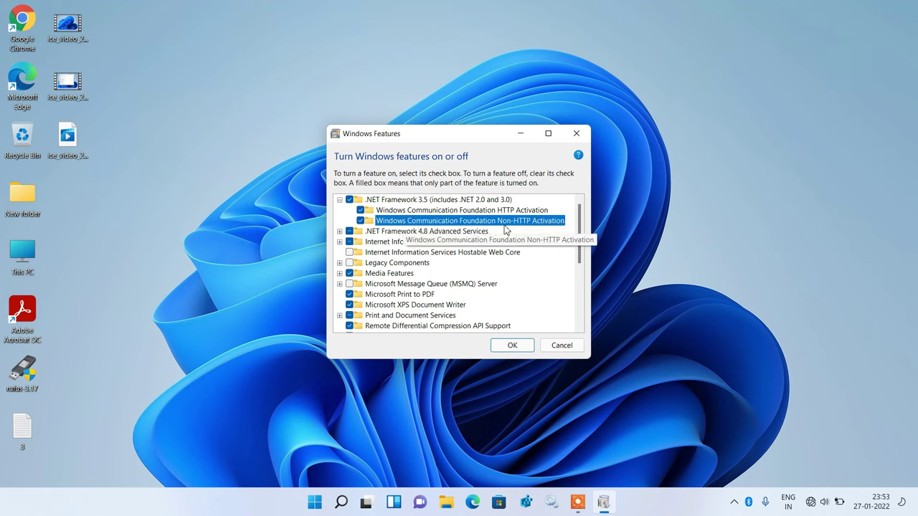
# Turn off HTTP Activation and the entire .NET Framework 3.5 feature, agree to turn off its dependent features, and apply the selection.
pyautogui.click(360, 210)
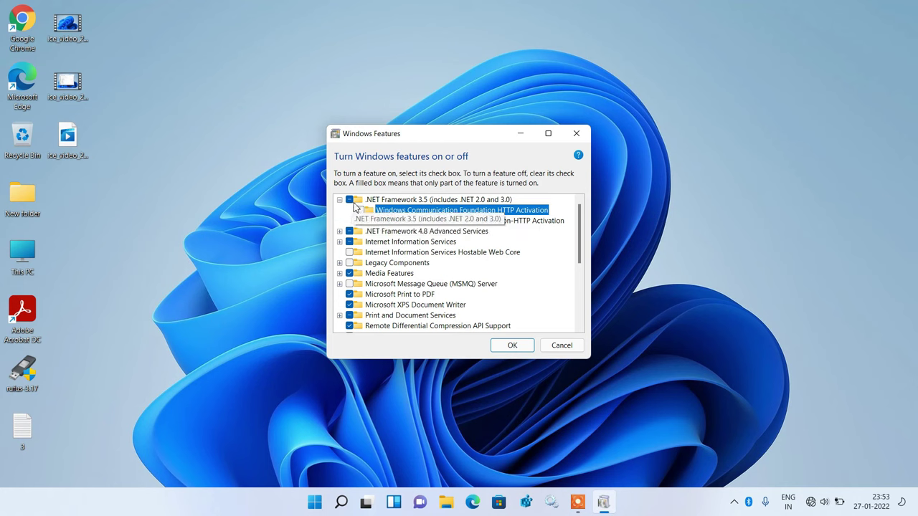
pyautogui.click(349, 201)
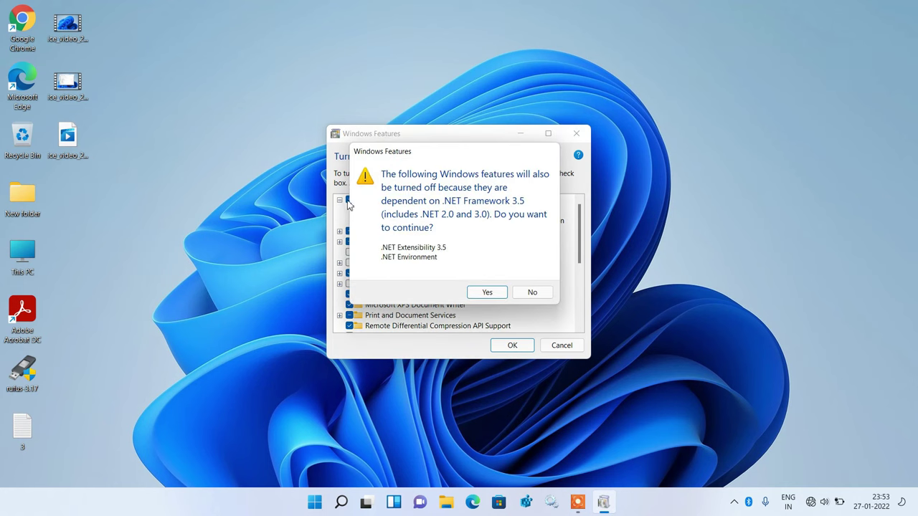
pyautogui.click(485, 292)
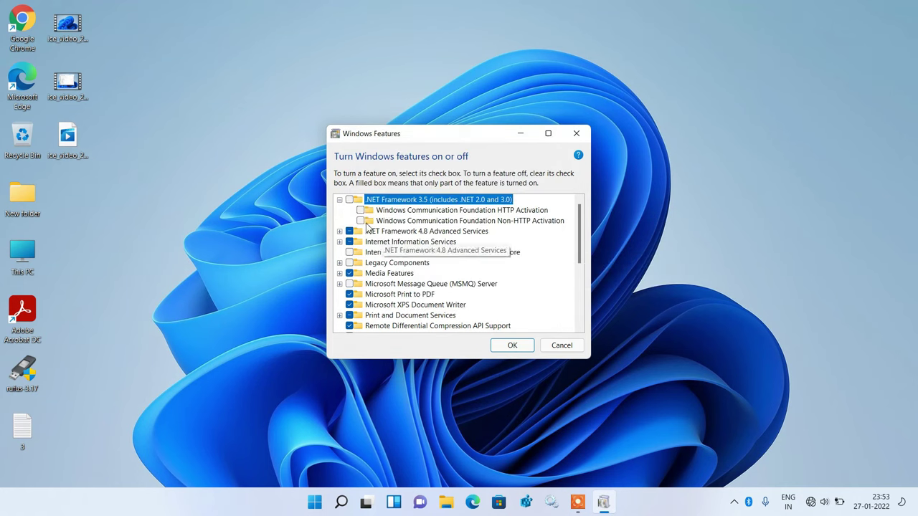
pyautogui.click(499, 346)
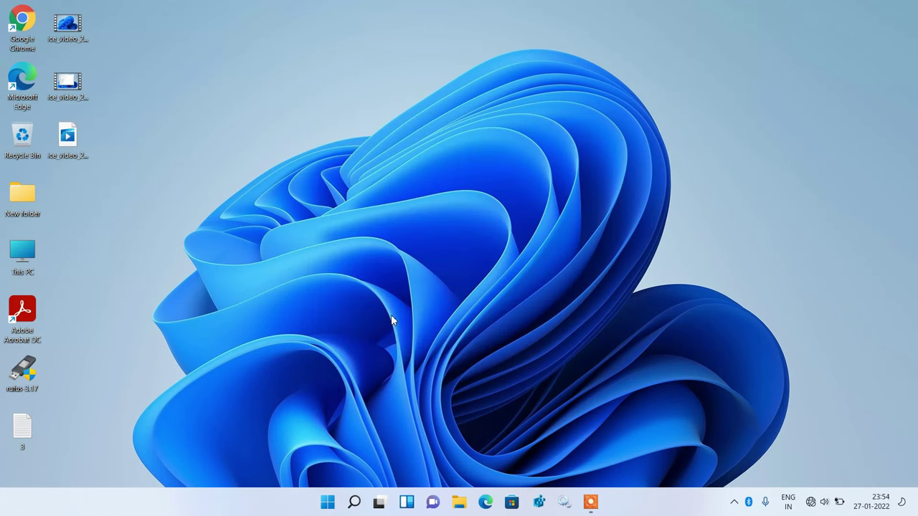